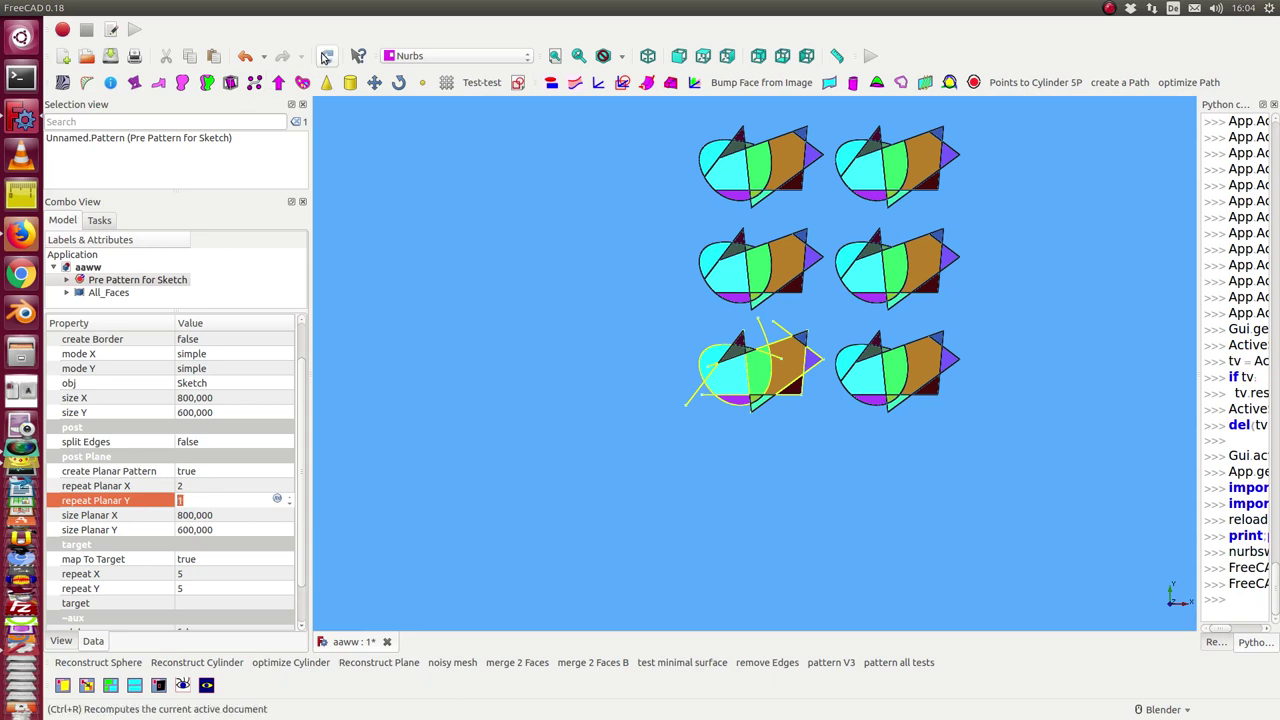
# Step: Recompute the pattern as a single row of two shapes
pyautogui.click(326, 56)
pyautogui.scroll(5, 761, 501)
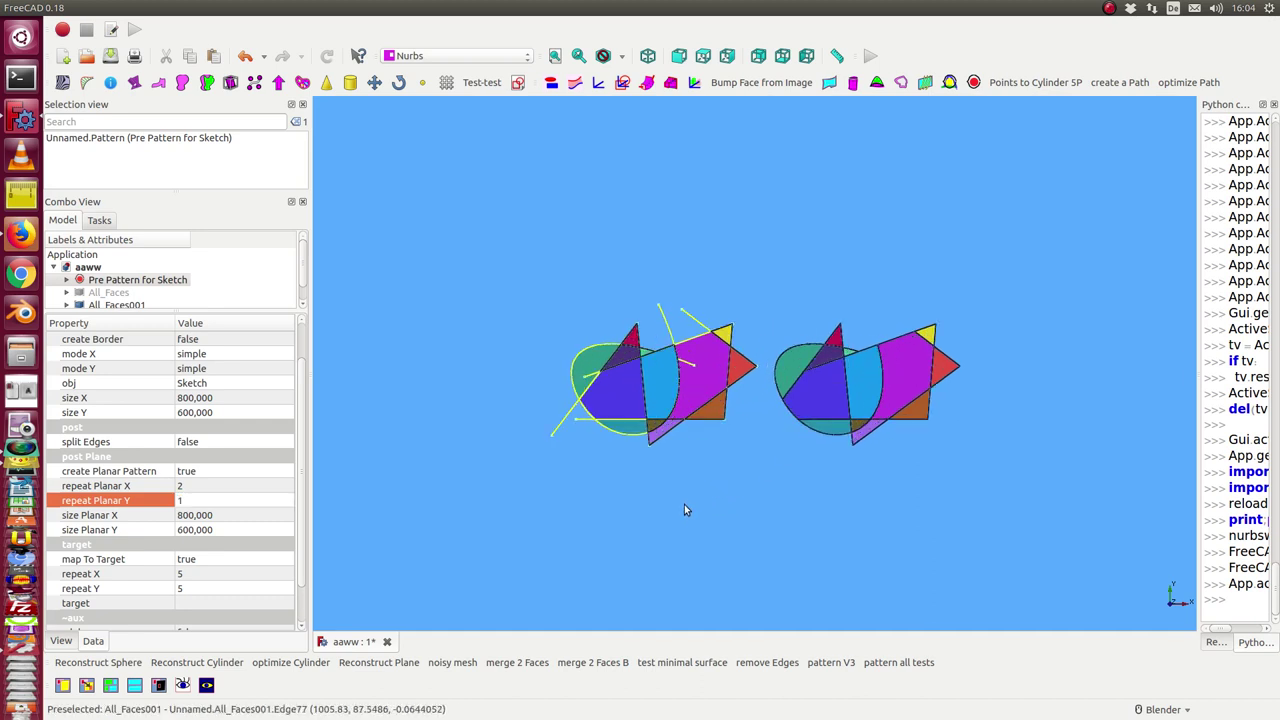
pyautogui.click(66, 280)
# Step: In the Sketch, pull the right vertex downward and nudge the lower-left vertex, then close the Sketcher
pyautogui.doubleClick(115, 292)
pyautogui.moveTo(758, 411); pyautogui.dragTo(760, 428)
pyautogui.moveTo(480, 499); pyautogui.dragTo(478, 497)
pyautogui.click(175, 283)
pyautogui.moveTo(160, 310); pyautogui.dragTo(160, 404)
# Step: Set the Pre Pattern for Sketch's mode X to mirror and recompute
pyautogui.click(122, 284)
pyautogui.click(239, 467)
pyautogui.click(239, 467)
pyautogui.click(239, 481)
pyautogui.click(326, 57)
# Step: Set mode Y to mirror, then to rotate, recomputing after each change
pyautogui.click(239, 481)
pyautogui.scroll(-1, 239, 481)
pyautogui.click(326, 57)
pyautogui.click(236, 484)
pyautogui.click(237, 496)
pyautogui.click(326, 57)
pyautogui.scroll(-3, 505, 450)
# Step: Set create Planar Pattern to false on the pattern
pyautogui.moveTo(304, 514); pyautogui.dragTo(306, 557)
pyautogui.click(228, 513)
pyautogui.scroll(1, 228, 513)
# Step: Hide All_Faces006 and, with the Sketch selected, add a new BePlane surface
pyautogui.click(104, 381)
pyautogui.press('space')
pyautogui.click(120, 292)
pyautogui.click(829, 86)
pyautogui.scroll(-5, 797, 237)
# Step: Give the BePlane v Segments 5, u Segments 6 and noise 4, then recompute
pyautogui.moveTo(766, 434); pyautogui.dragTo(703, 409, button='middle')
pyautogui.click(105, 394)
pyautogui.click(212, 597)
pyautogui.write('5')
pyautogui.click(188, 566)
pyautogui.write('6')
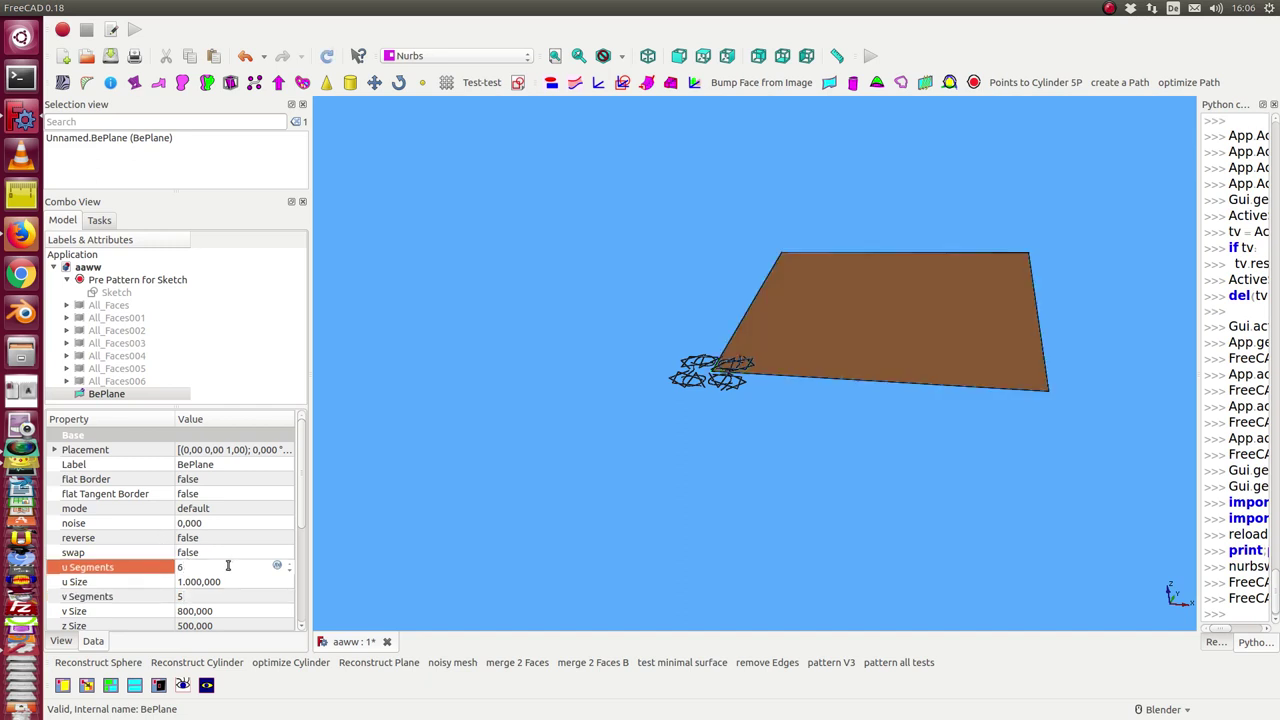
pyautogui.click(226, 523)
pyautogui.write('4')
pyautogui.press('Return')
pyautogui.click(326, 56)
pyautogui.moveTo(485, 242); pyautogui.dragTo(506, 311, button='middle')
# Step: Open the Link chooser for the Pre Pattern for Sketch's target property
pyautogui.click(122, 281)
pyautogui.moveTo(296, 488); pyautogui.dragTo(309, 576)
pyautogui.scroll(-1, 270, 590)
pyautogui.click(110, 572)
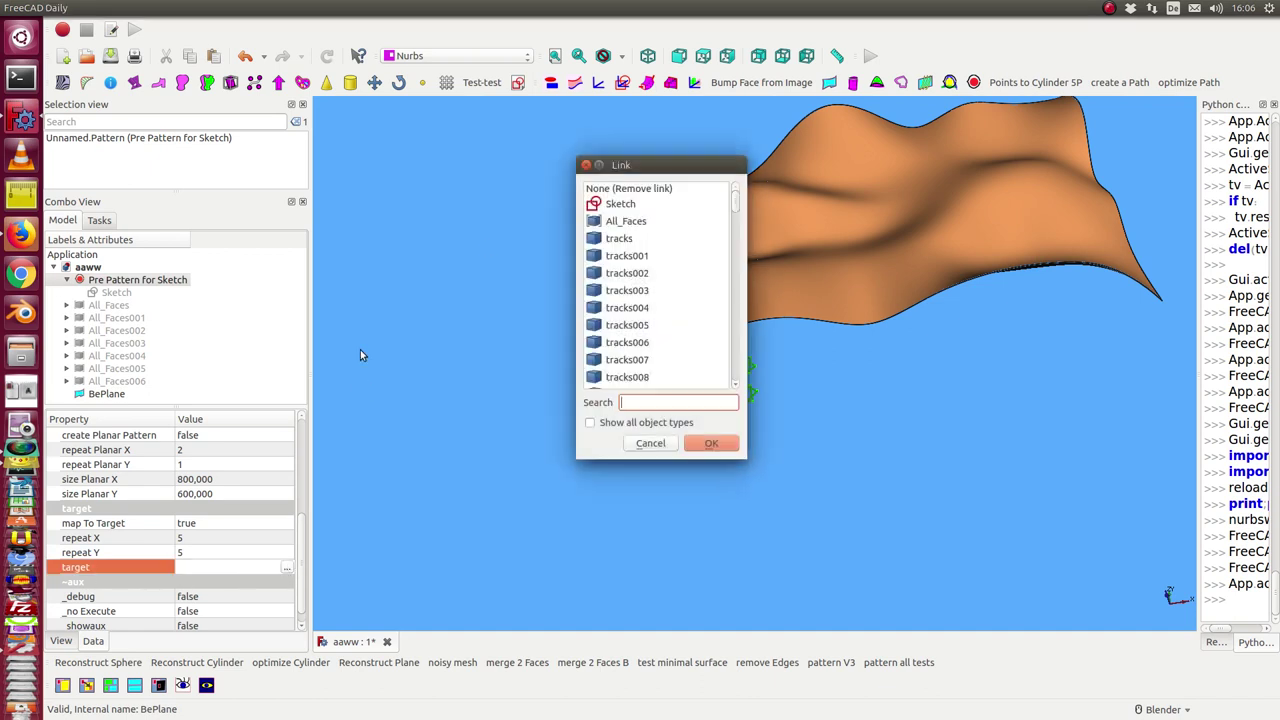